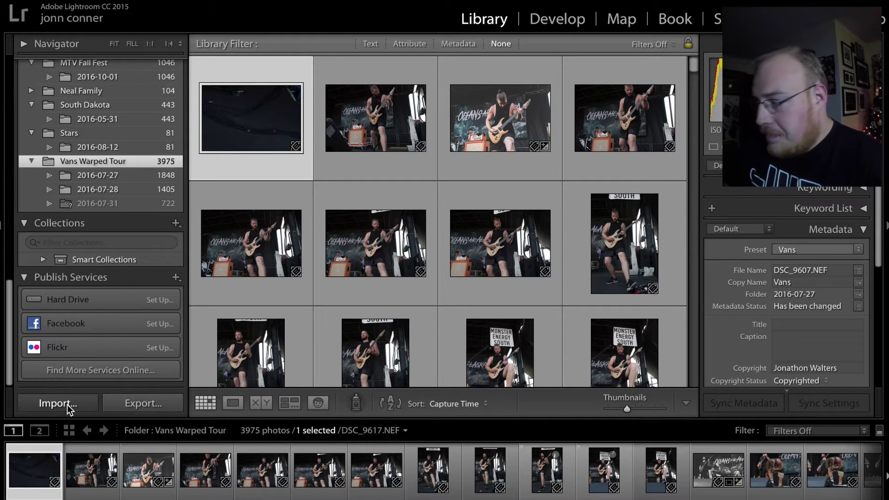
Start an import from the NIKON D610 card and scroll to the Destination settings
click(68, 405)
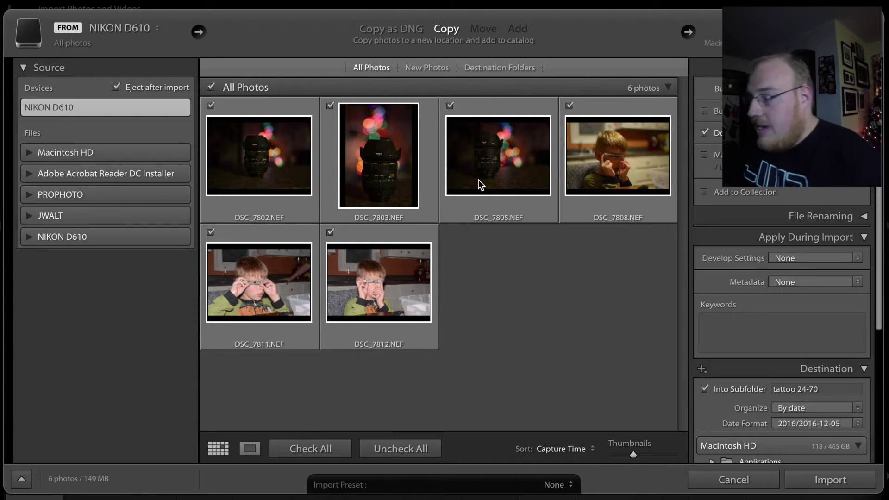
mouse_move(478, 180)
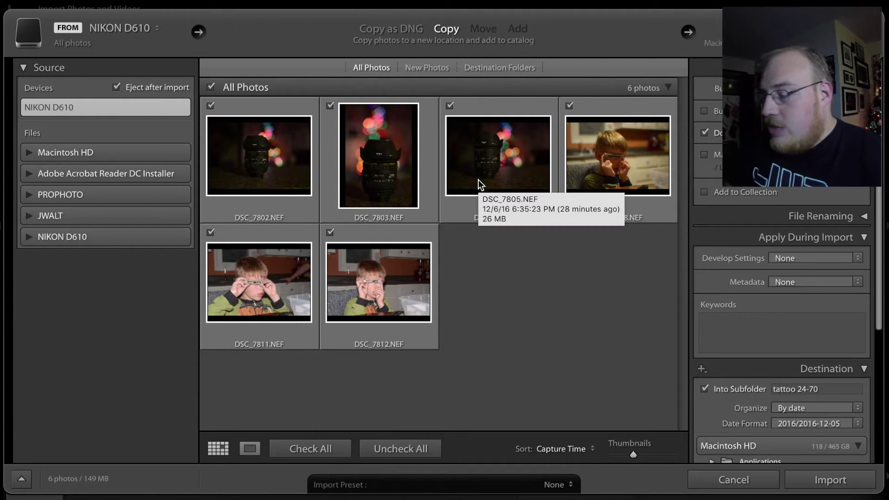
scroll(766, 265, down, 3)
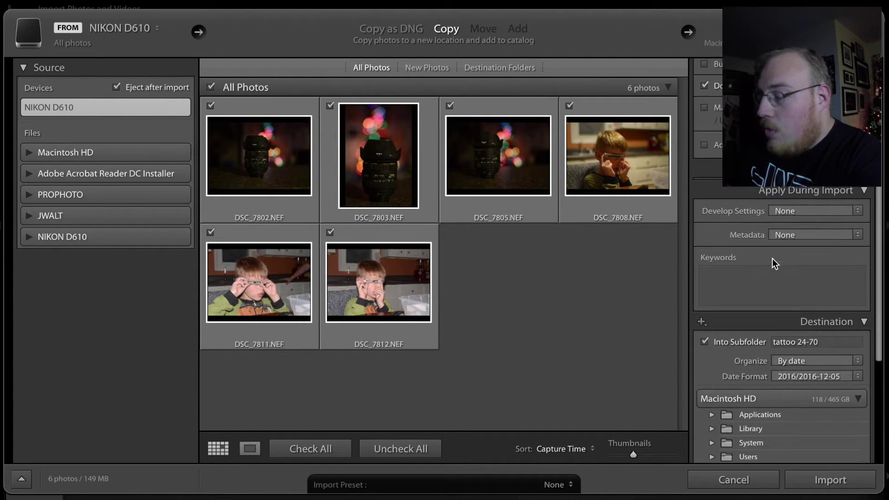
scroll(772, 263, up, 3)
scroll(824, 291, down, 3)
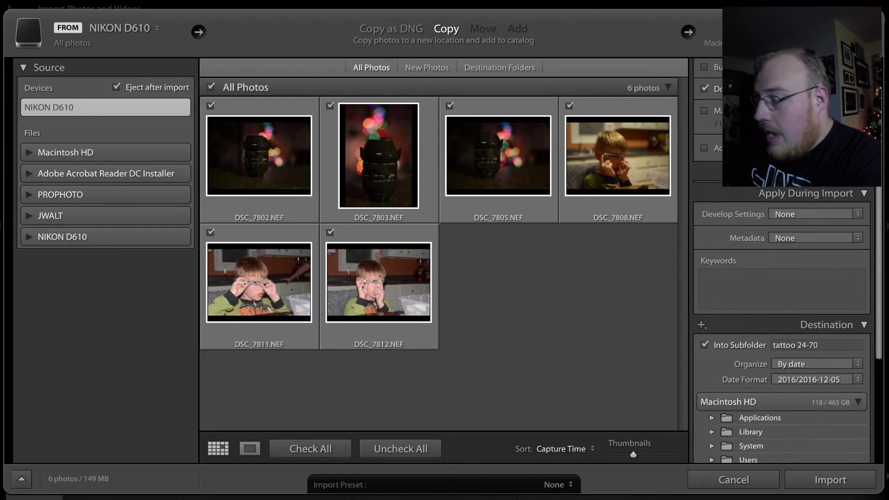
scroll(816, 284, down, 2)
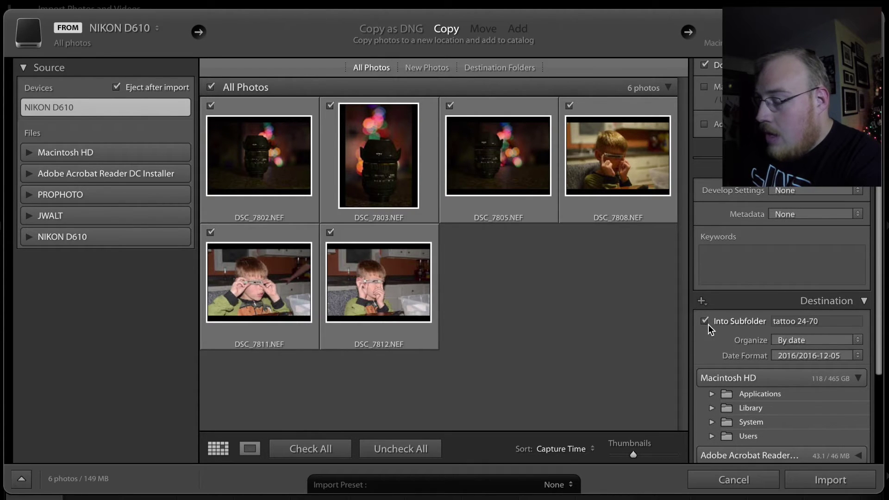
Rename the Into Subfolder destination to 'lightroom tutorial'
click(807, 314)
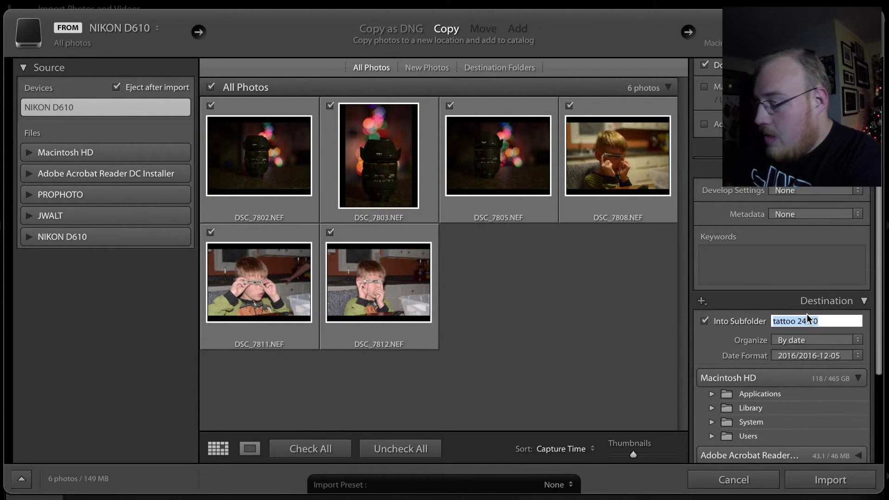
key(BackSpace)
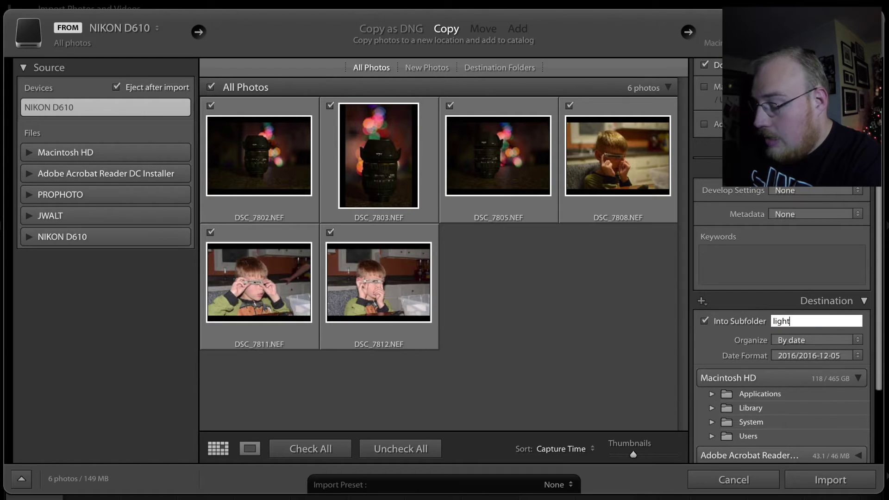
text(lightroom tutorial)
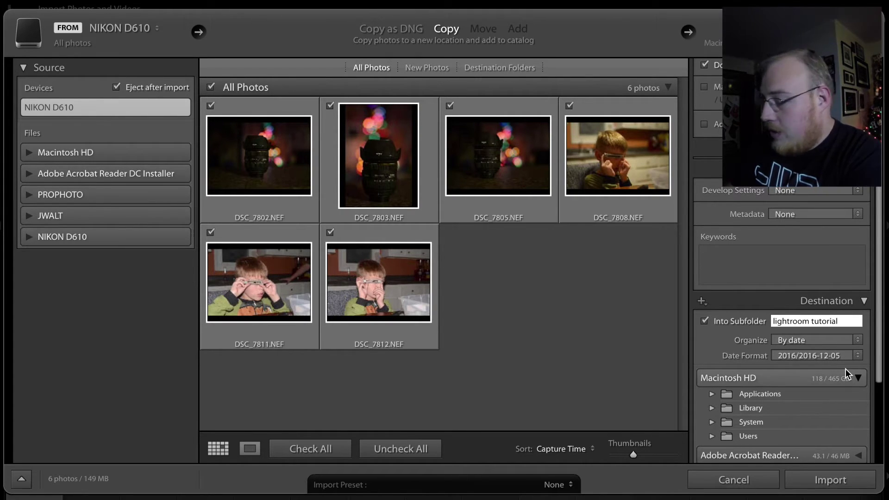
scroll(816, 398, down, 1)
scroll(813, 394, down, 2)
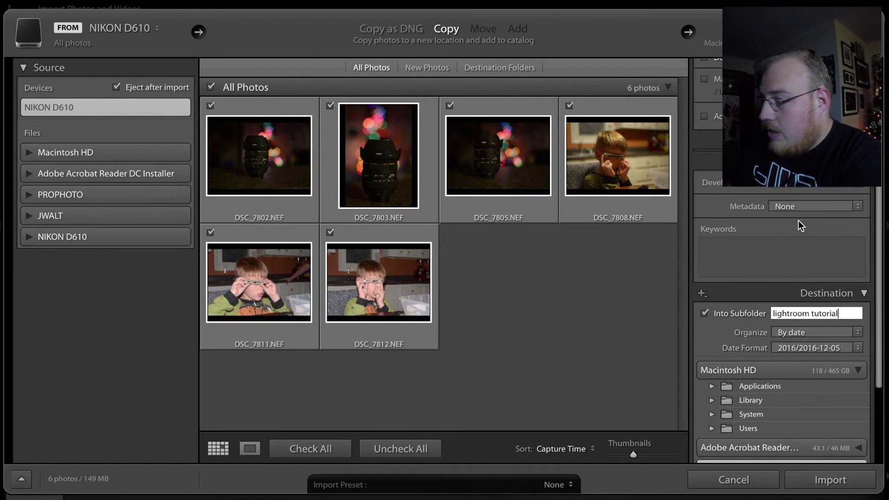
Keep metadata preset None, add keywords 'lightroom, tutorial, raw, photos', and import the six photos
click(799, 207)
click(743, 227)
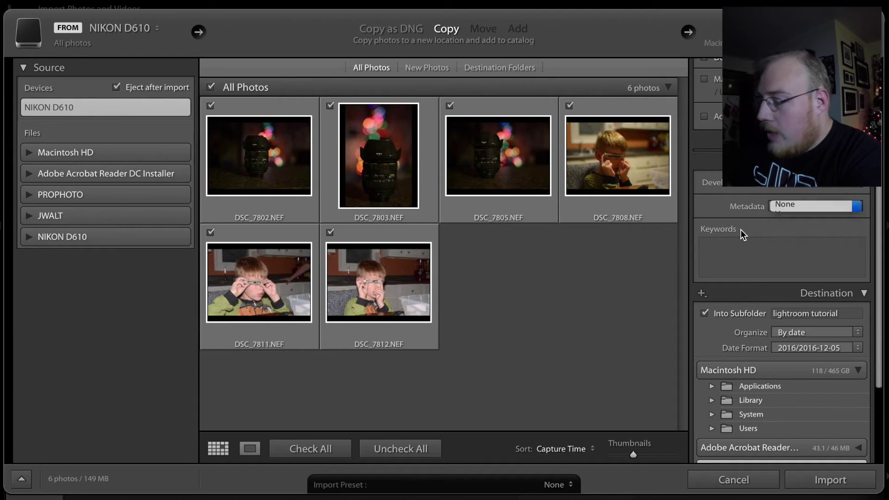
click(744, 239)
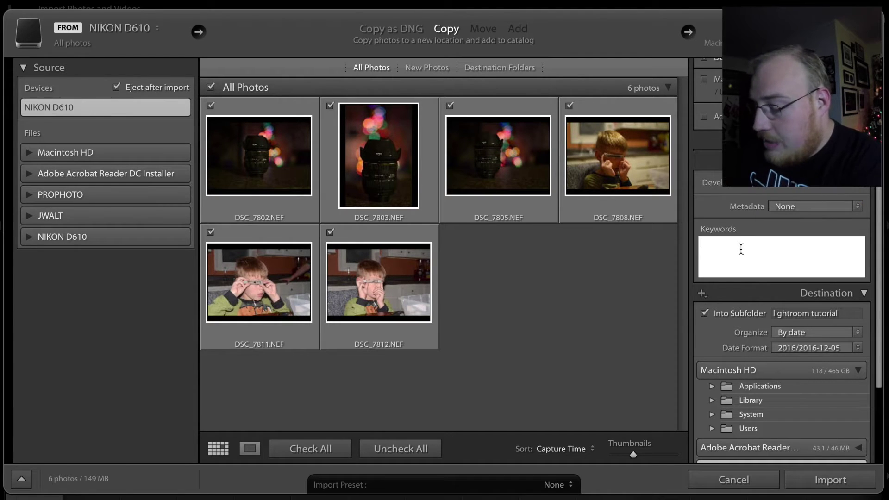
text(lightroom)
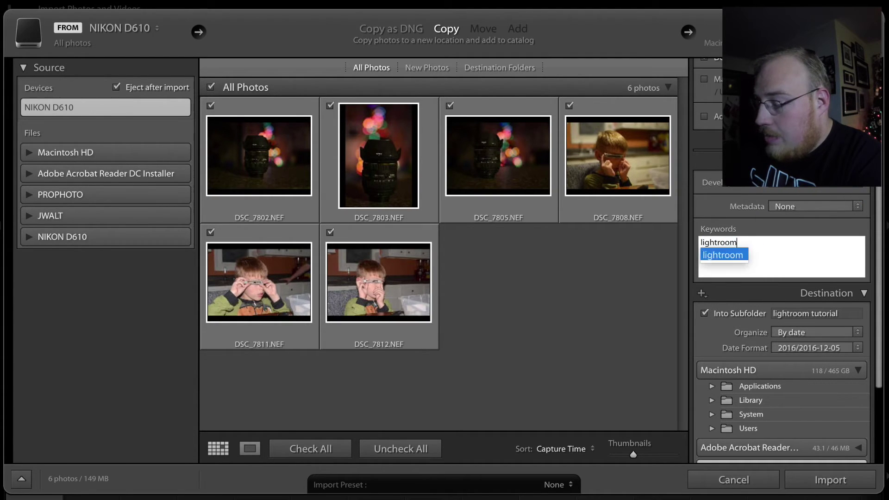
text(, tu)
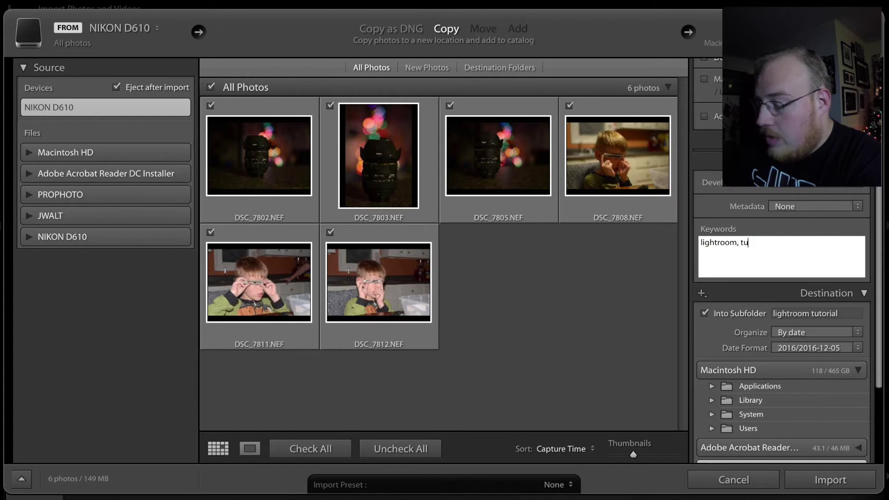
text(torial, raw)
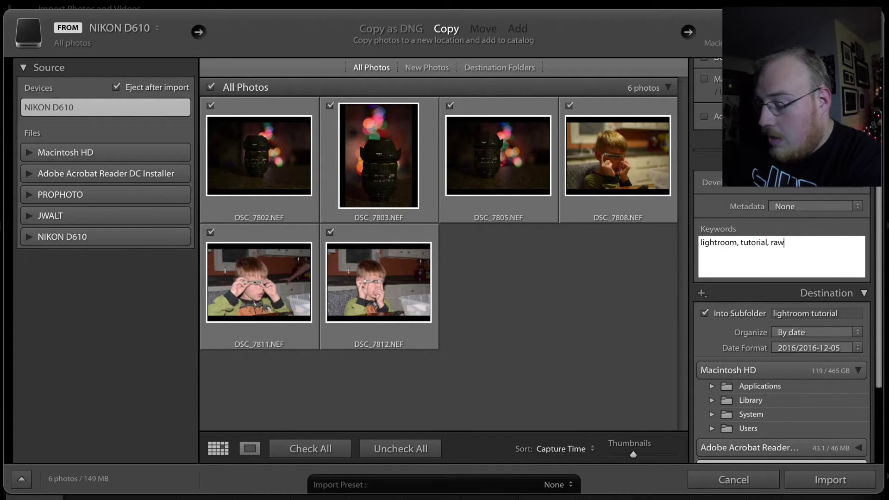
text(, photos)
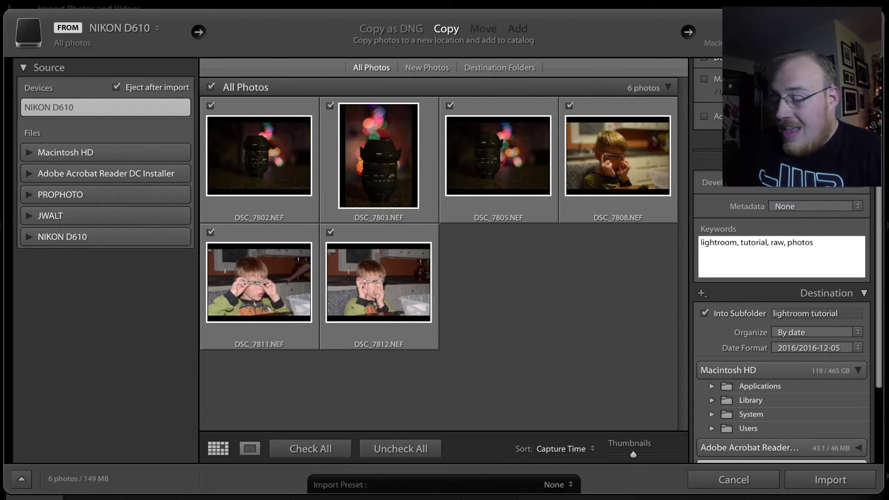
scroll(772, 346, down, 5)
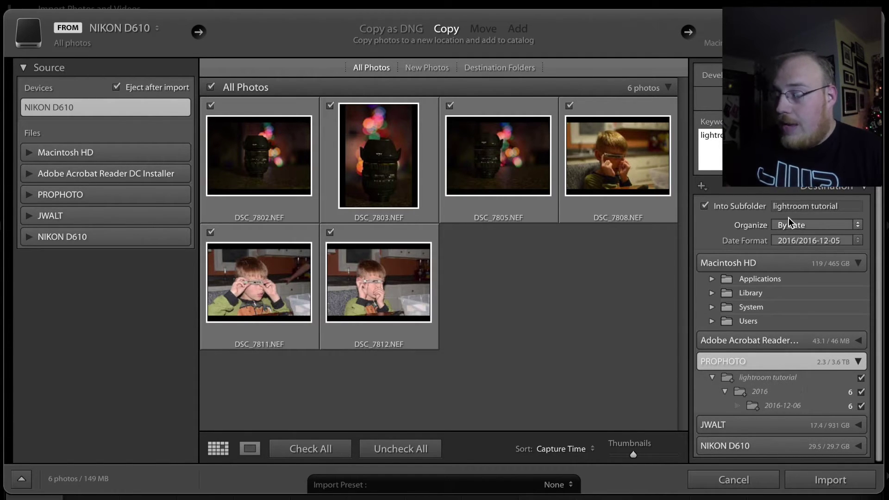
click(830, 480)
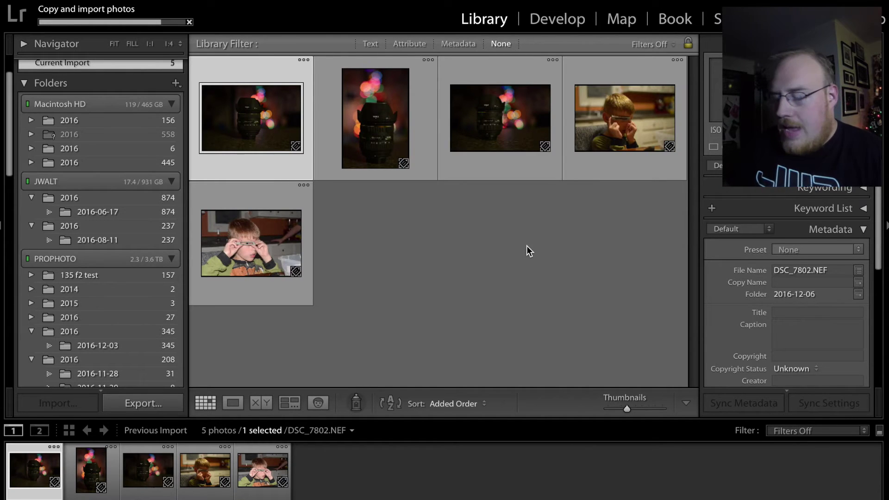
click(562, 19)
Open the lens photo DSC_7802.NEF in Develop and brighten its exposure to +3.10
key(g)
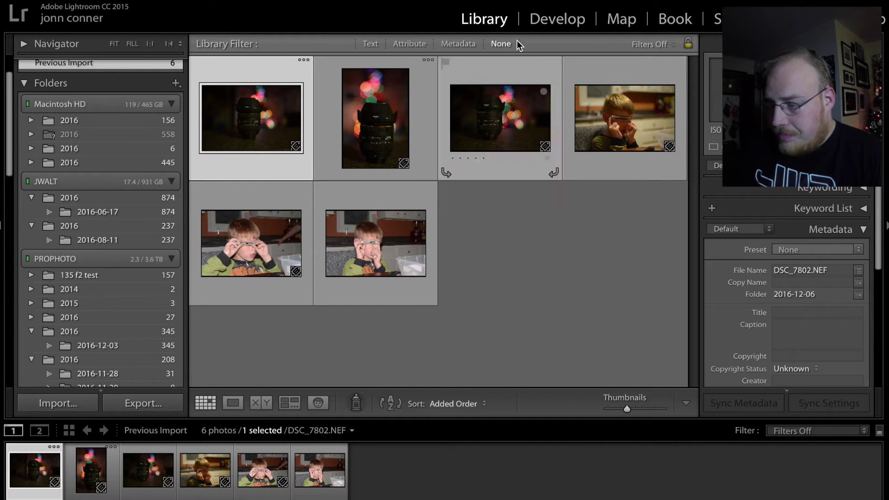
click(547, 21)
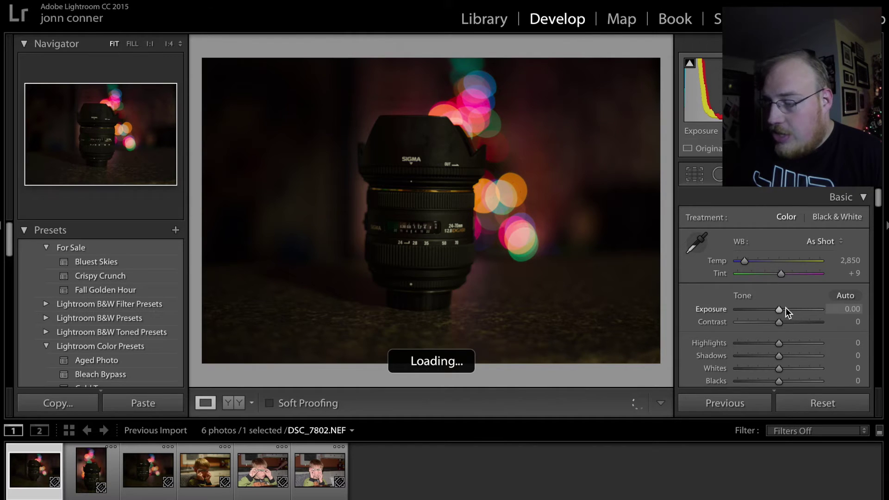
mouse_move(807, 314)
mouse_down()
mouse_move(799, 314)
mouse_move(815, 313)
mouse_move(730, 309)
mouse_move(793, 313)
mouse_up()
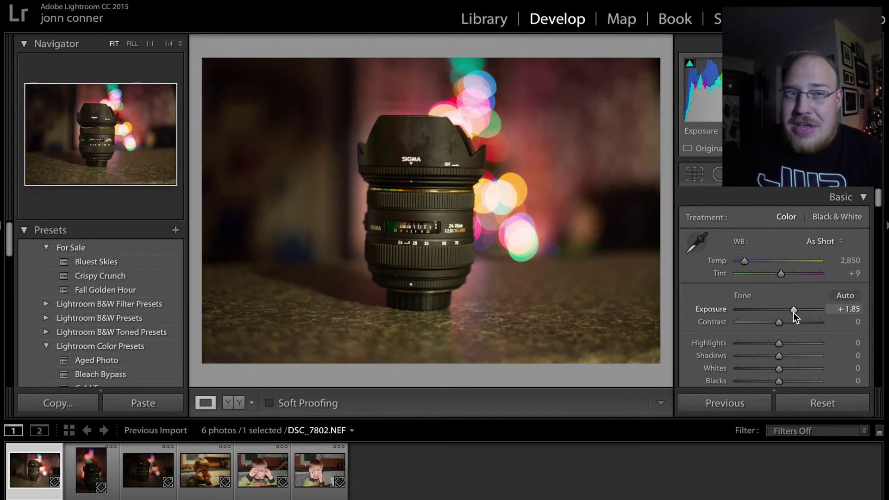
drag(782, 313, 789, 304)
click(696, 242)
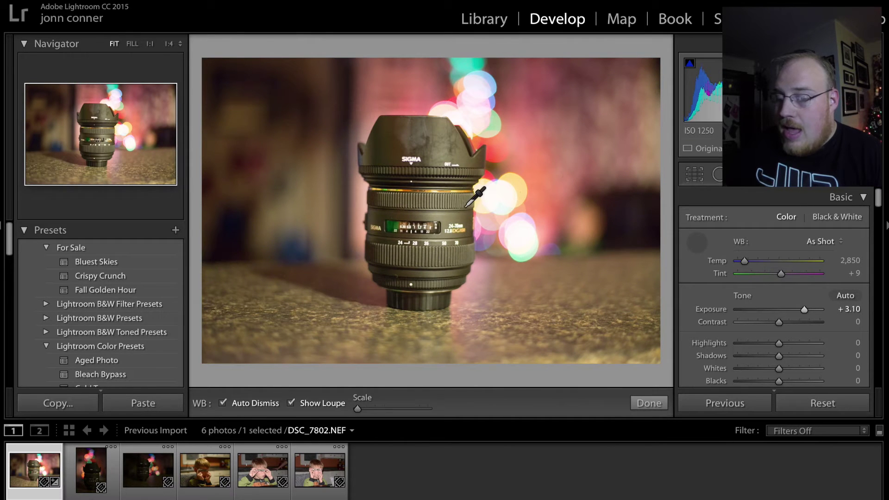
Sample white balance, reset Temp and Tint to as-shot, and set Exposure to +1.90
click(418, 200)
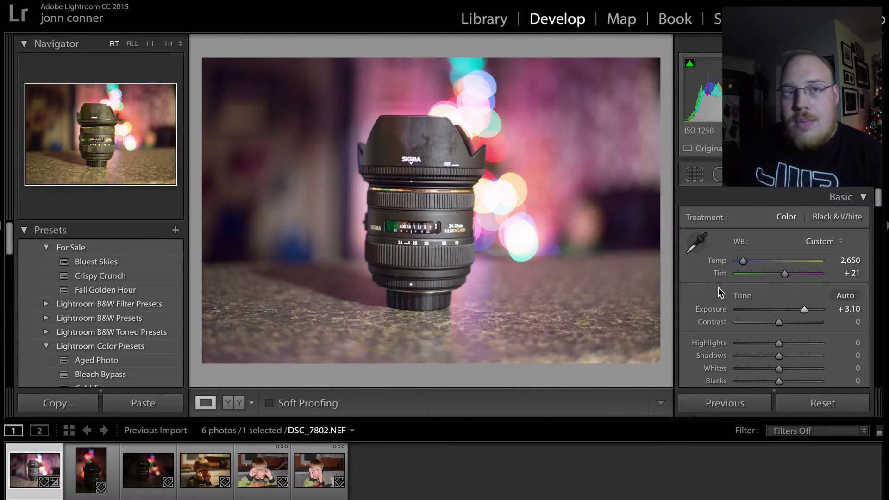
click(775, 262)
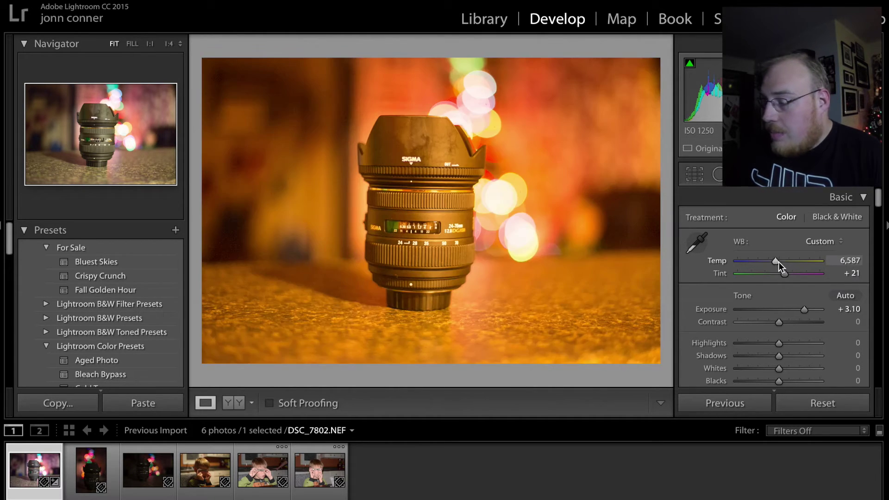
double_click(721, 261)
double_click(722, 273)
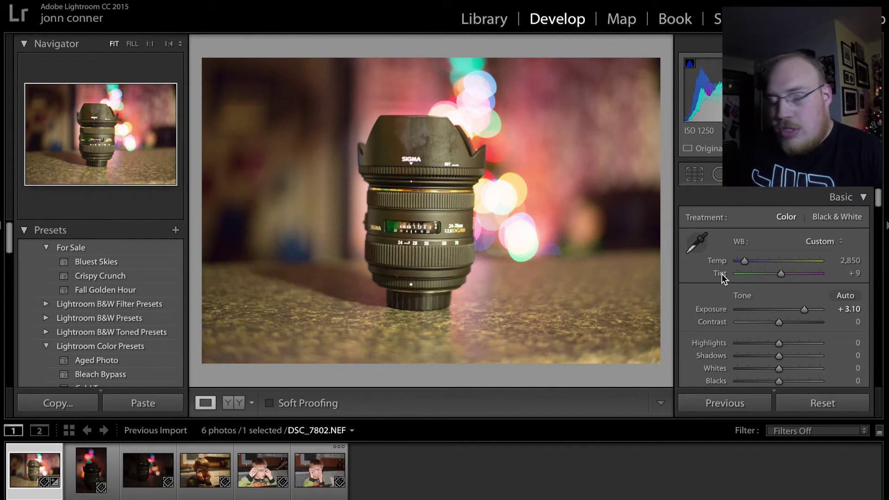
click(778, 310)
click(793, 311)
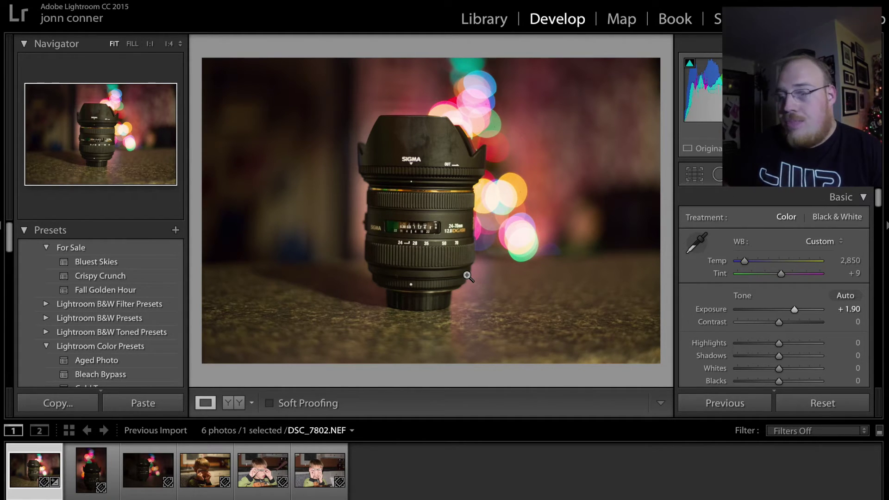
Export the photo into a Desktop subfolder 'lightroom tutorial' and clear the custom file-name text
click(99, 0)
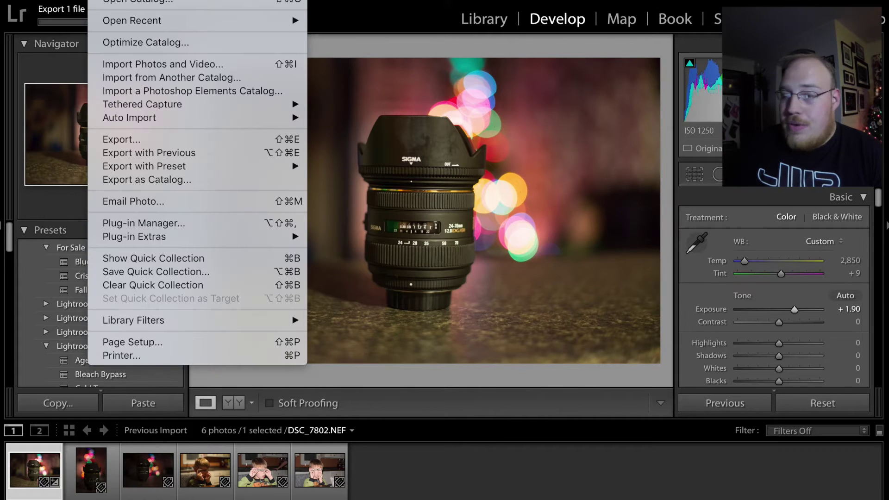
click(151, 139)
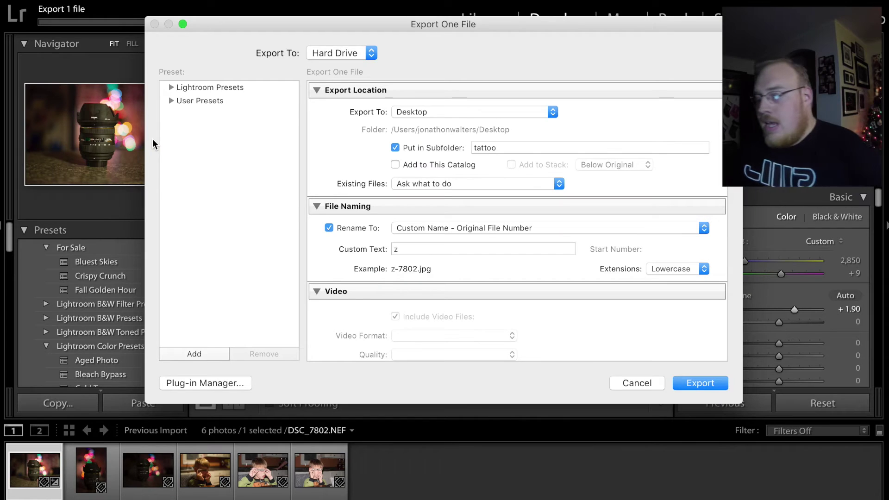
double_click(512, 148)
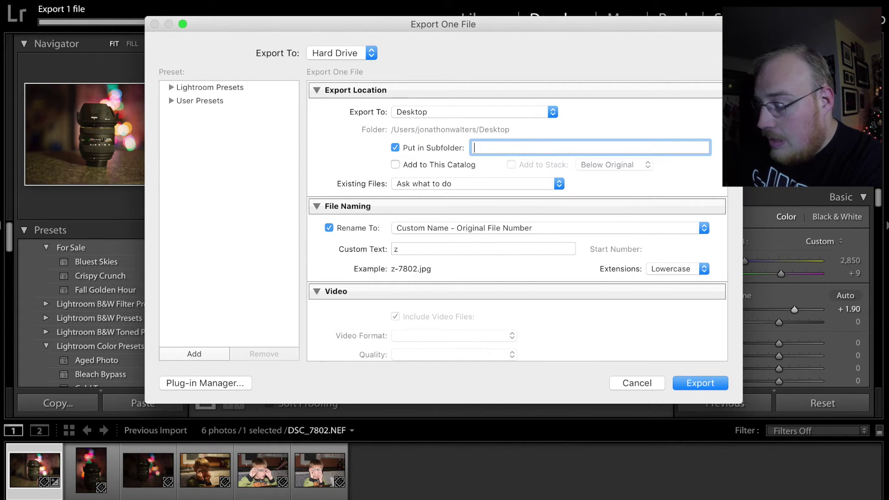
text(lightroom tutorial)
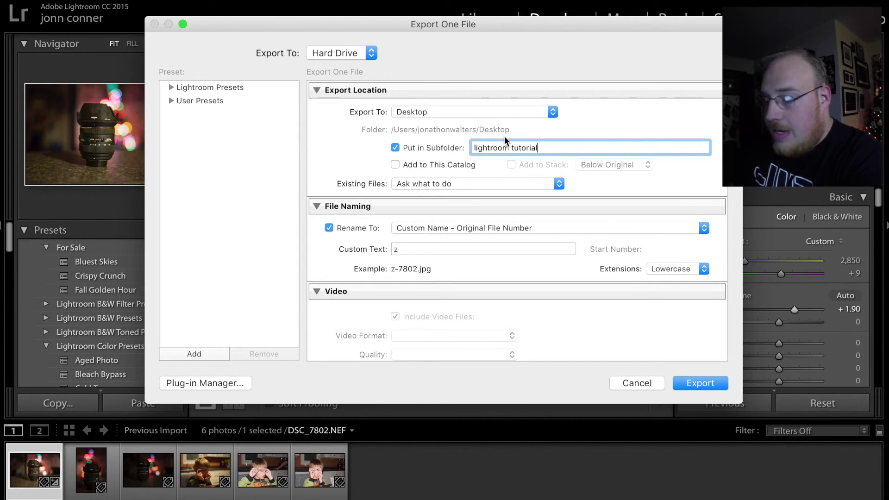
scroll(555, 210, down, 5)
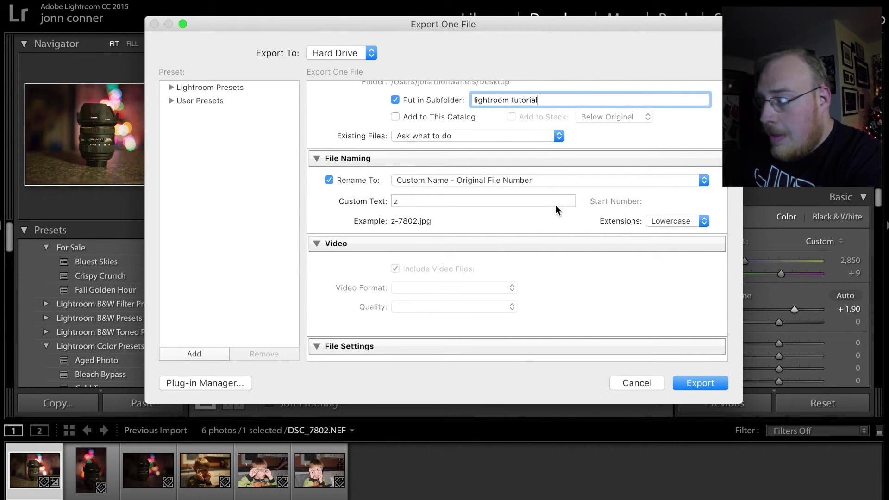
click(414, 205)
key(BackSpace)
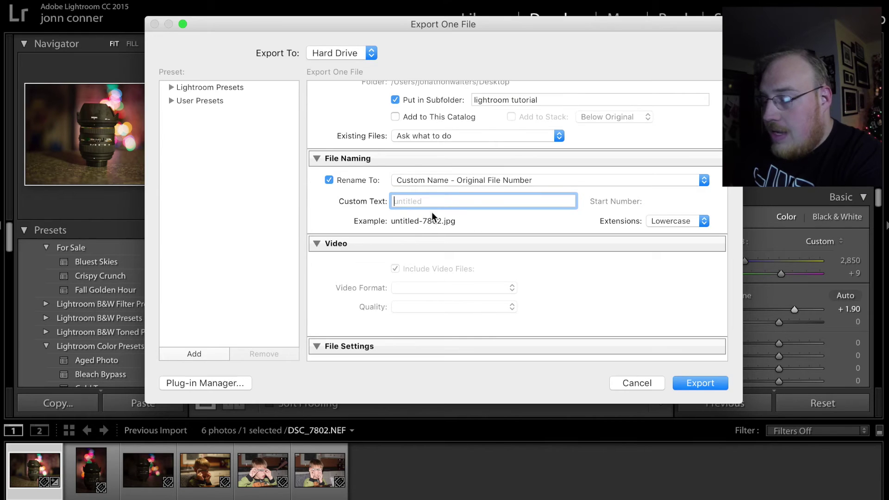
scroll(505, 263, down, 10)
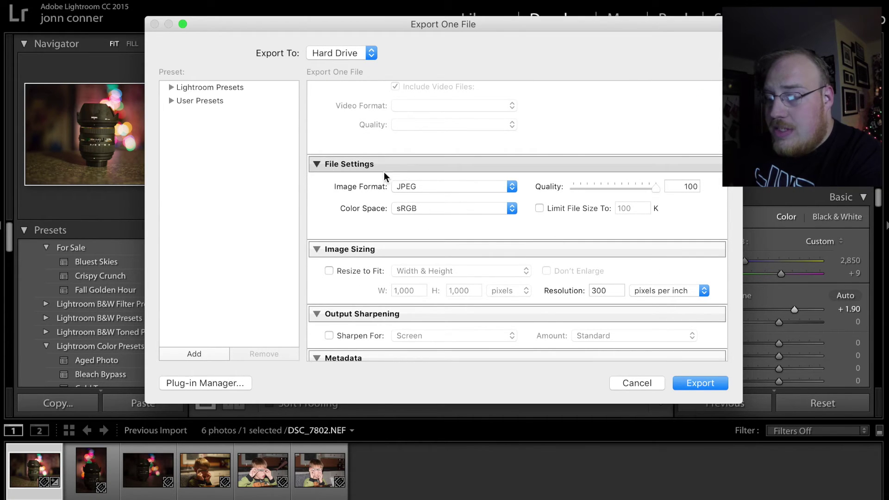
Keep JPEG as the image format and review the remaining export settings
click(466, 196)
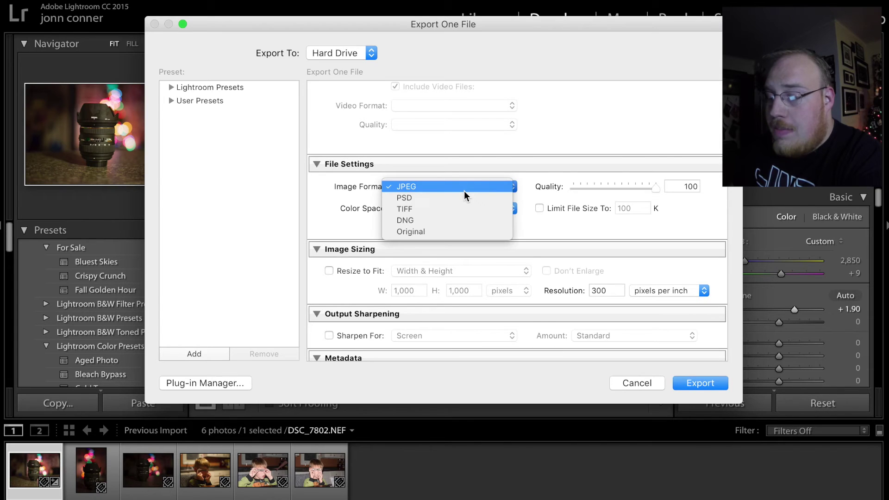
click(465, 187)
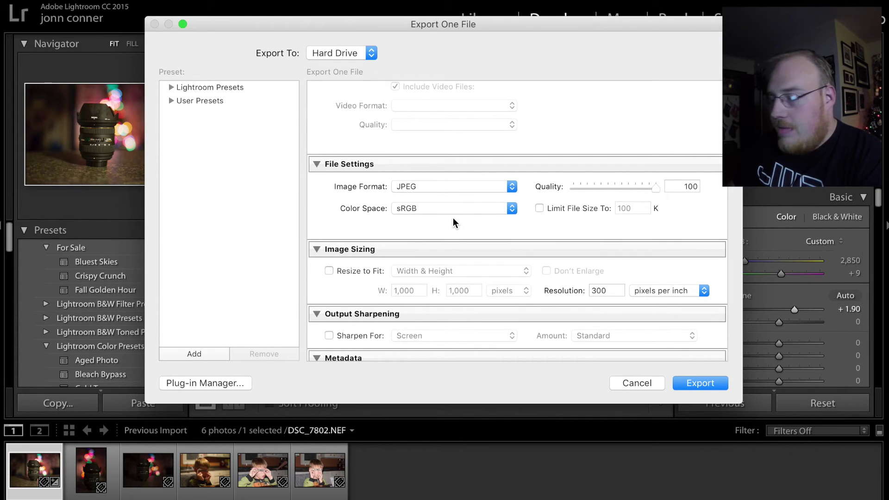
scroll(482, 224, down, 1)
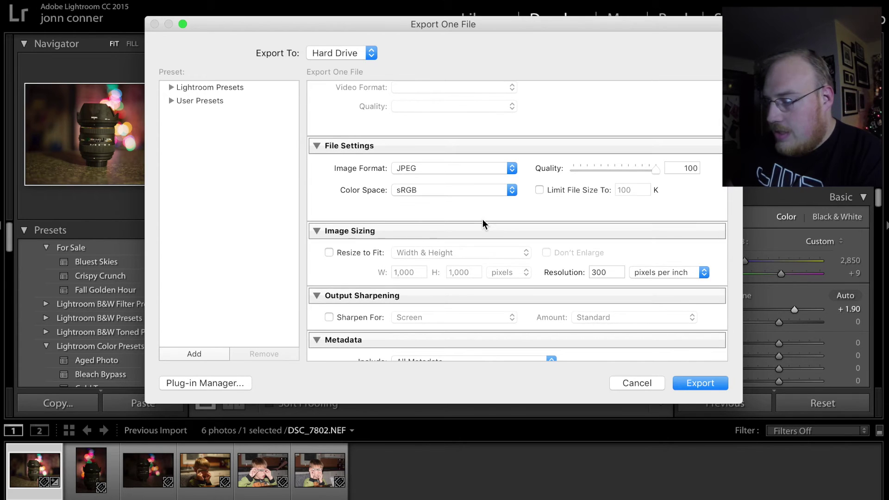
scroll(483, 224, down, 4)
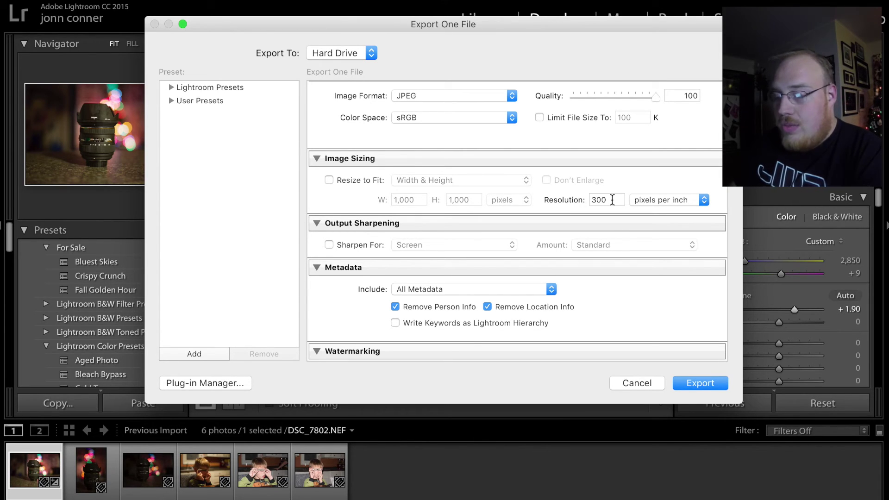
scroll(612, 200, down, 5)
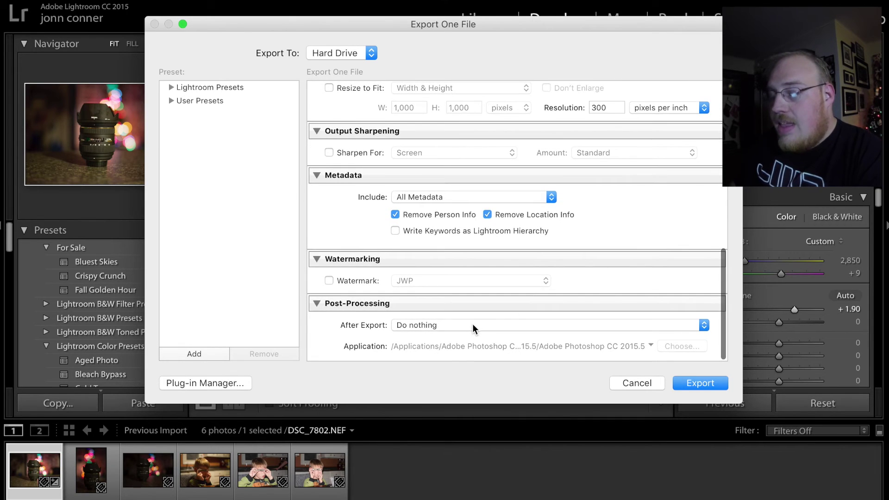
Leave After Export on Do nothing and export the photo as untitled-7802.jpg
click(474, 326)
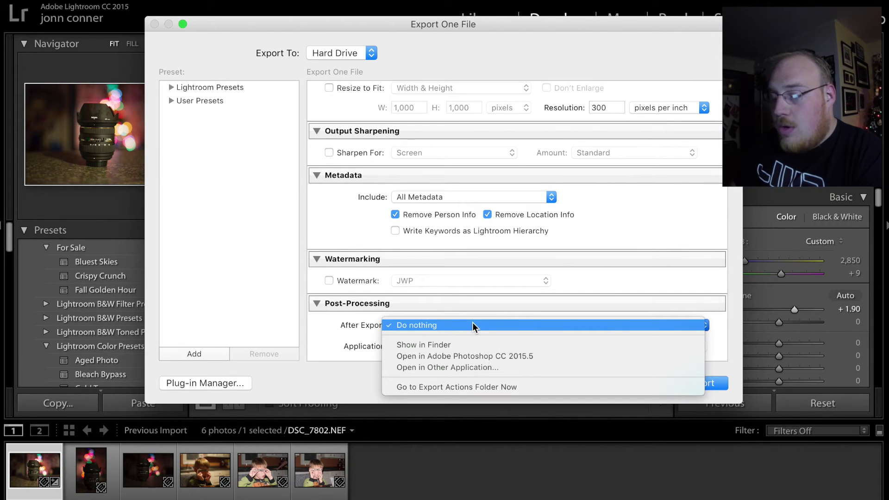
click(641, 236)
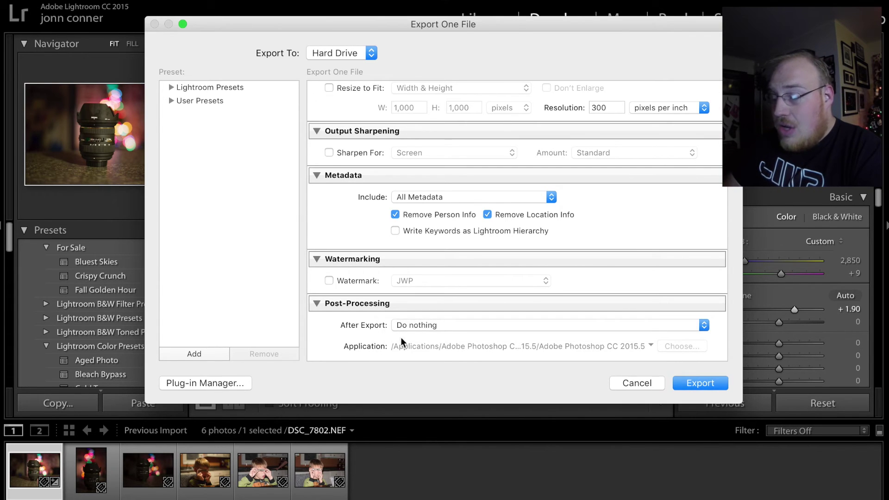
click(690, 387)
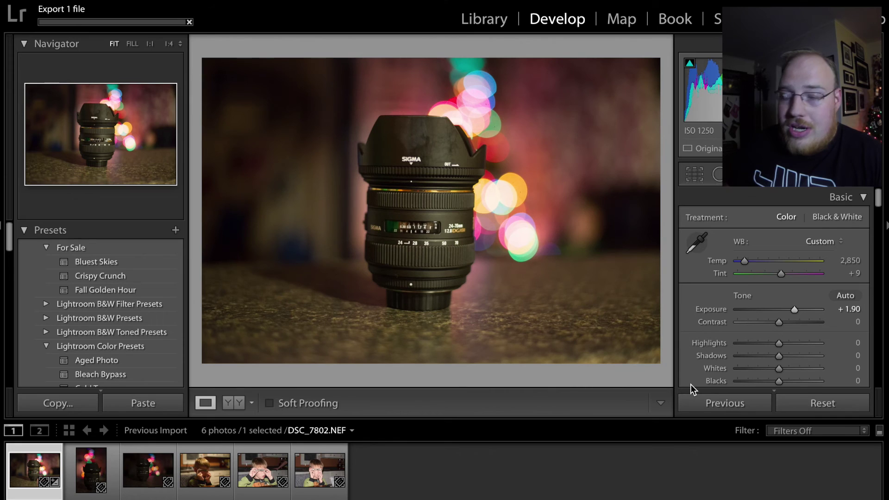
scroll(690, 384, down, 10)
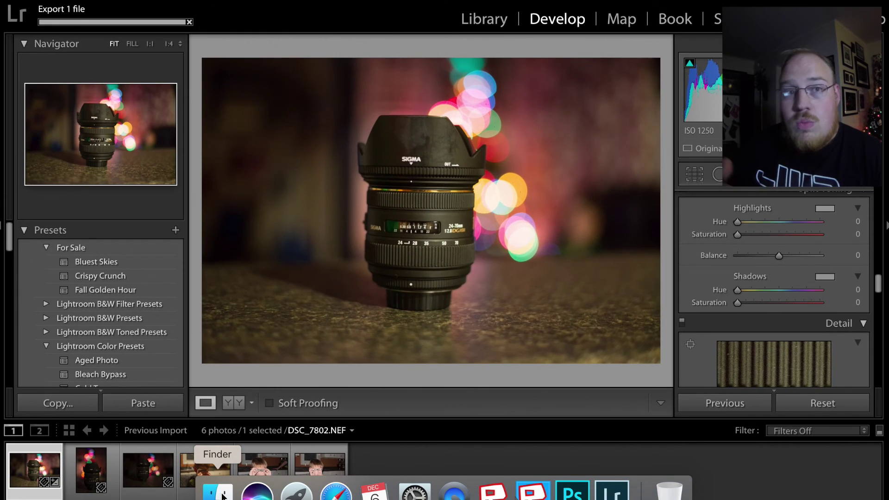
click(221, 492)
Open the Desktop's lightroom tutorial folder, Quick Look untitled-7802.jpg, then close the preview
click(303, 214)
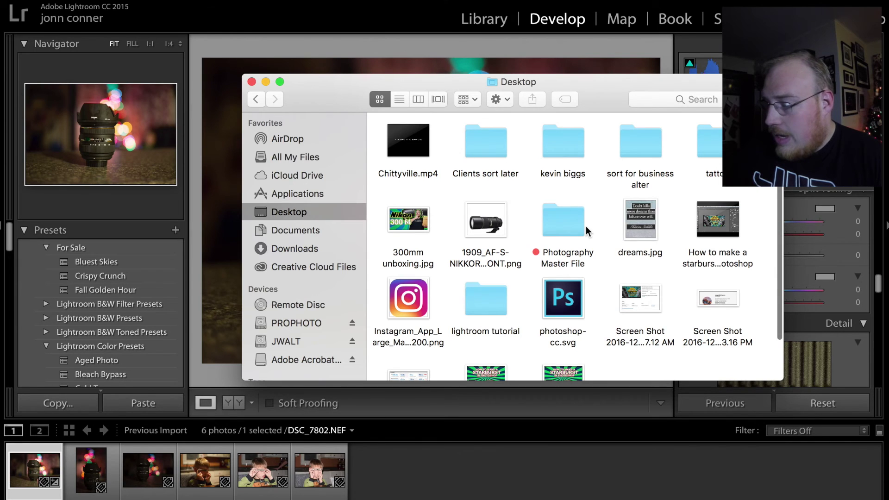
scroll(556, 236, down, 2)
double_click(502, 273)
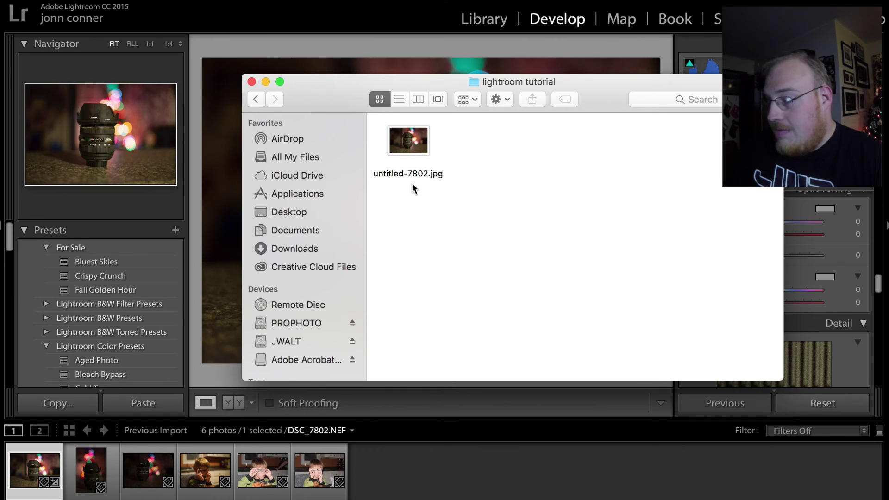
right_click(405, 139)
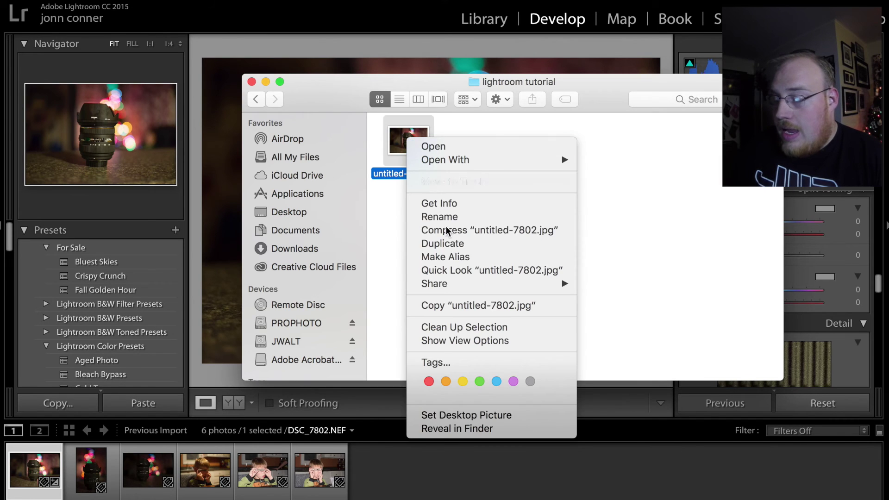
click(450, 270)
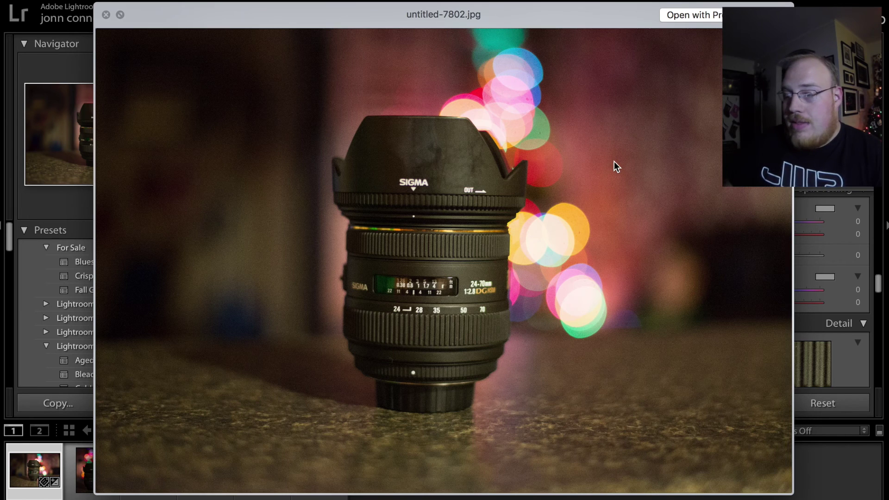
click(107, 15)
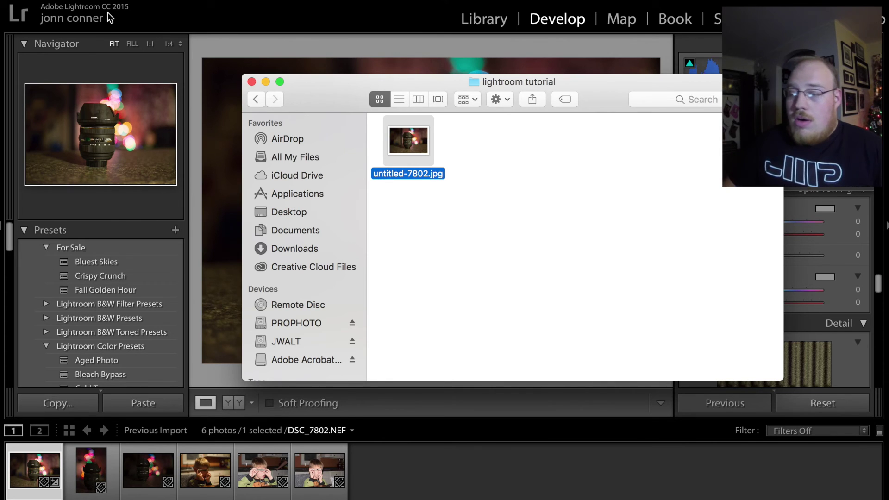
Close the Finder window showing the lightroom tutorial folder
click(253, 83)
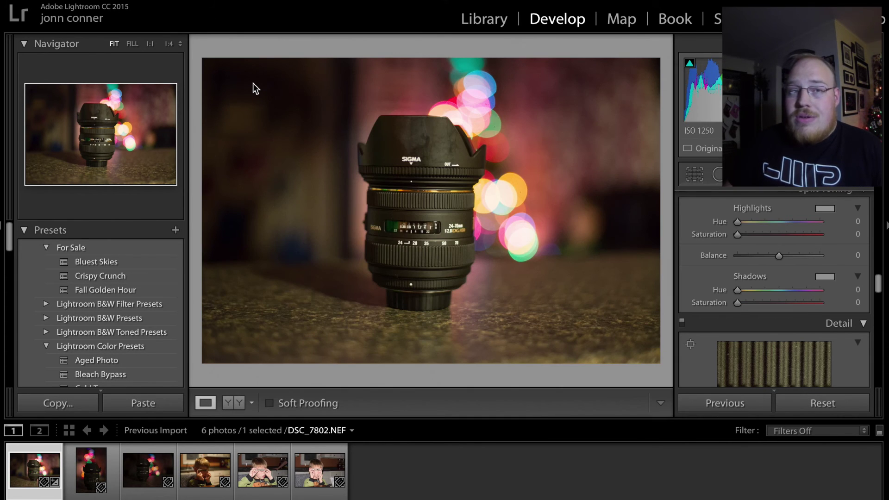